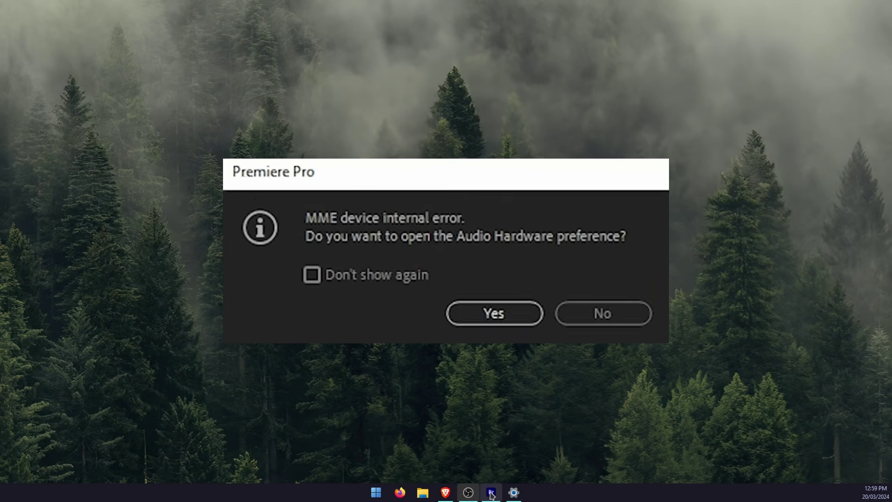
Confirm 'Let desktop apps access your microphone' is On under Privacy & security > Microphone, then close Settings.
click(513, 492)
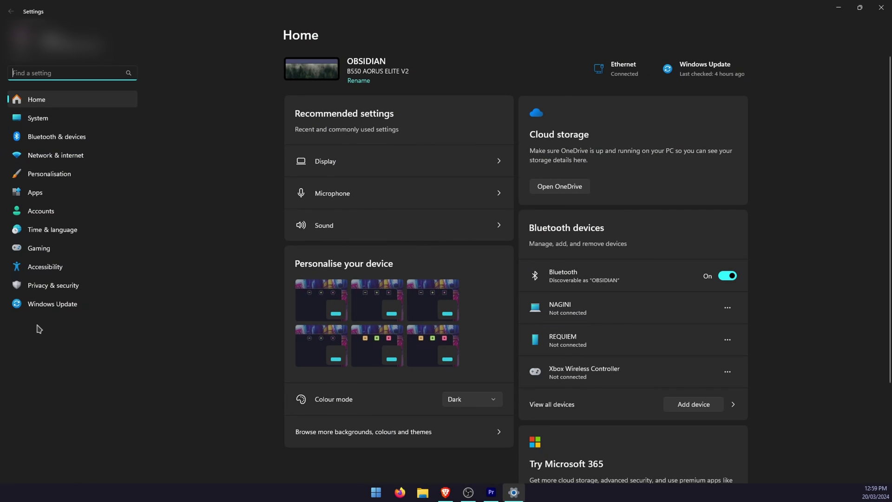
click(53, 285)
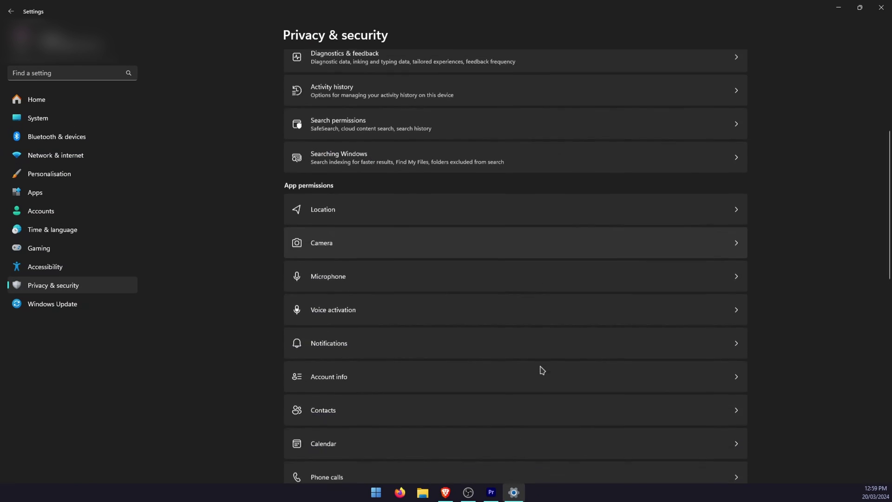
click(445, 228)
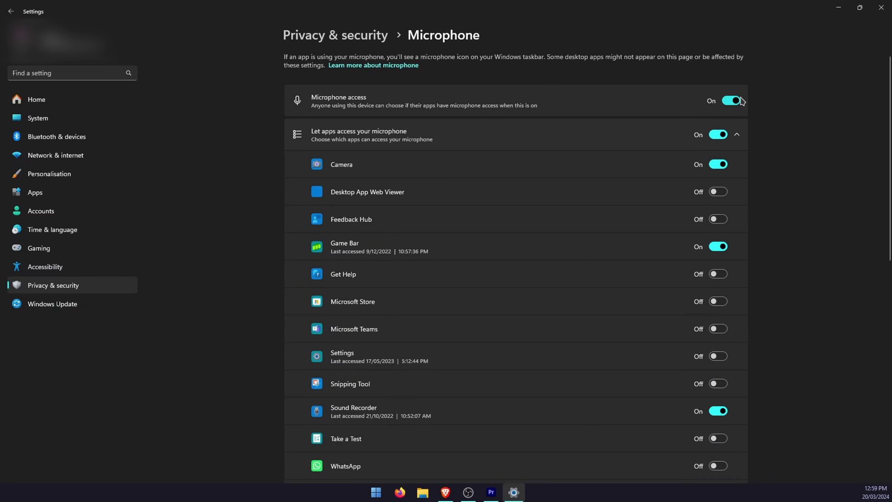
scroll(821, 124, down, 5)
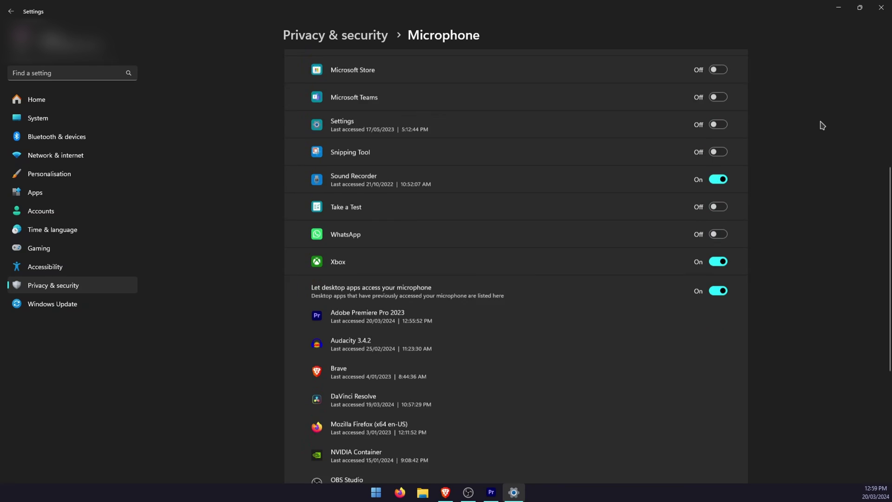
scroll(821, 125, down, 1)
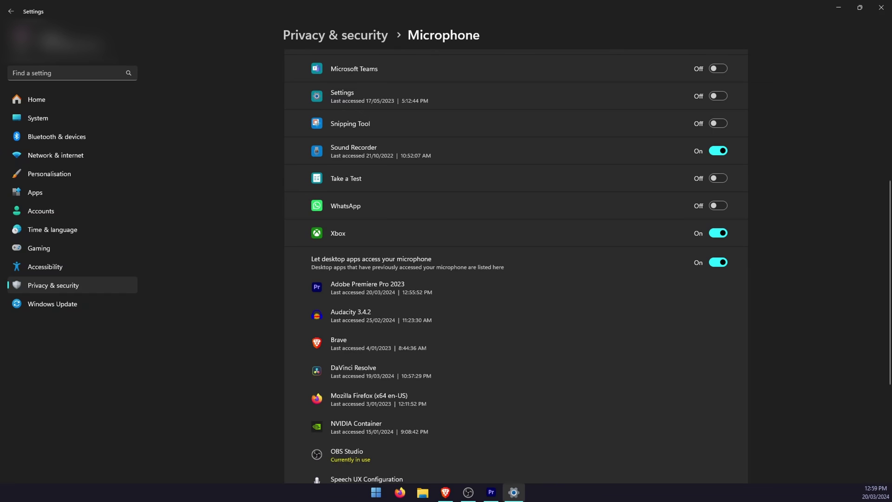
click(881, 7)
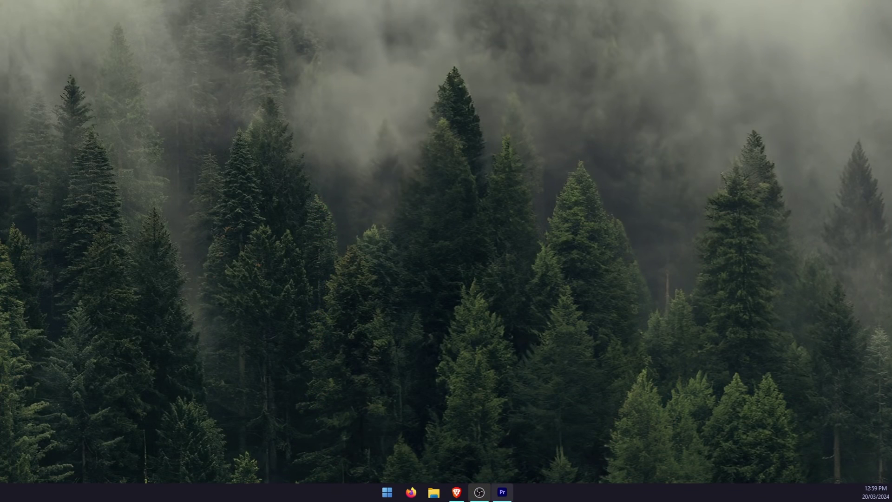
Switch back to Premiere Pro and open Edit > Preferences > Audio Hardware.
click(491, 493)
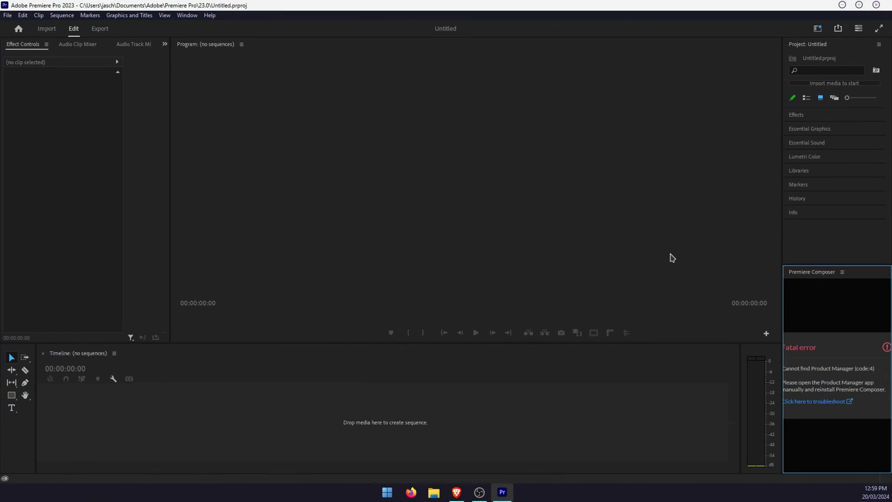
click(23, 16)
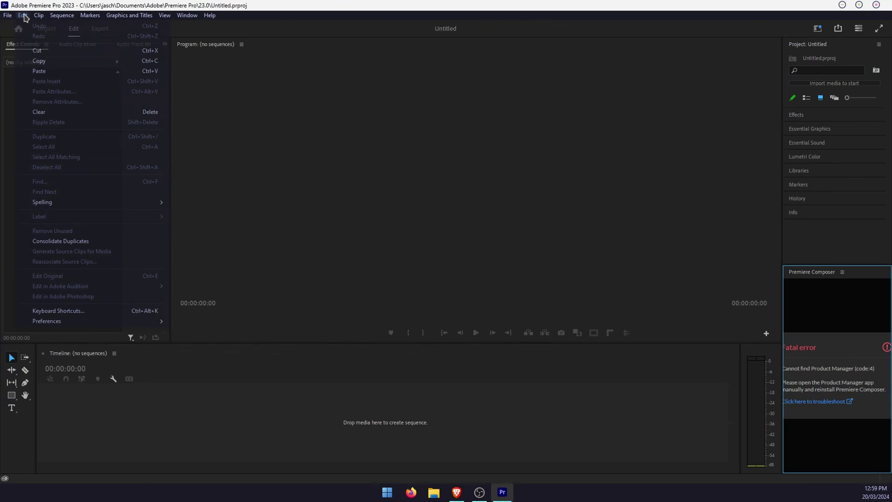
mouse_move(47, 321)
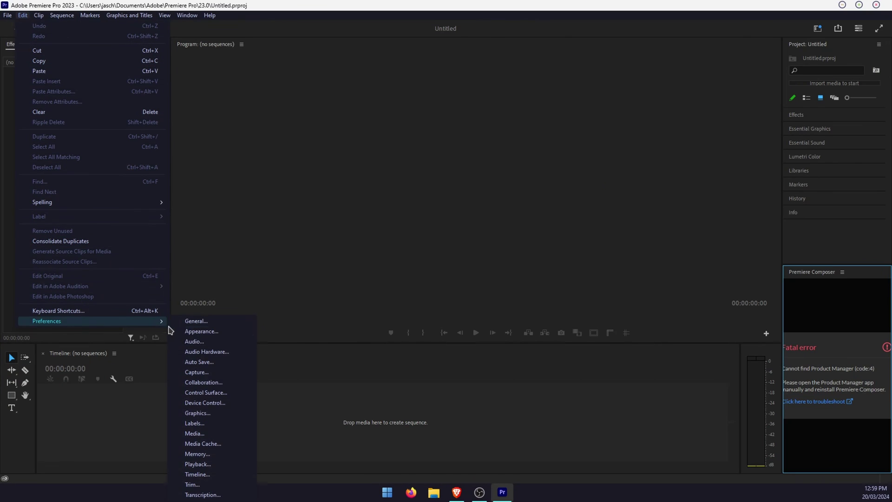
click(212, 352)
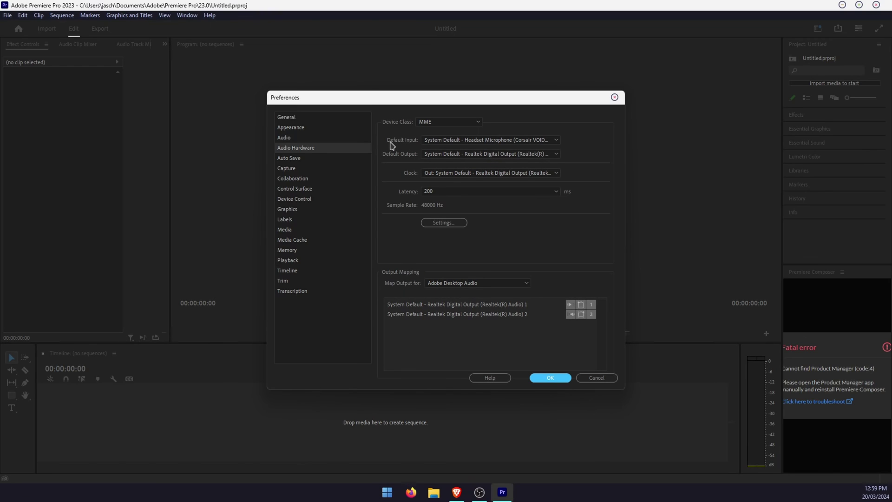
Switch Default Input to No Input, then back to Headset Microphone (Corsair VOID), save, and quit Premiere Pro.
click(524, 140)
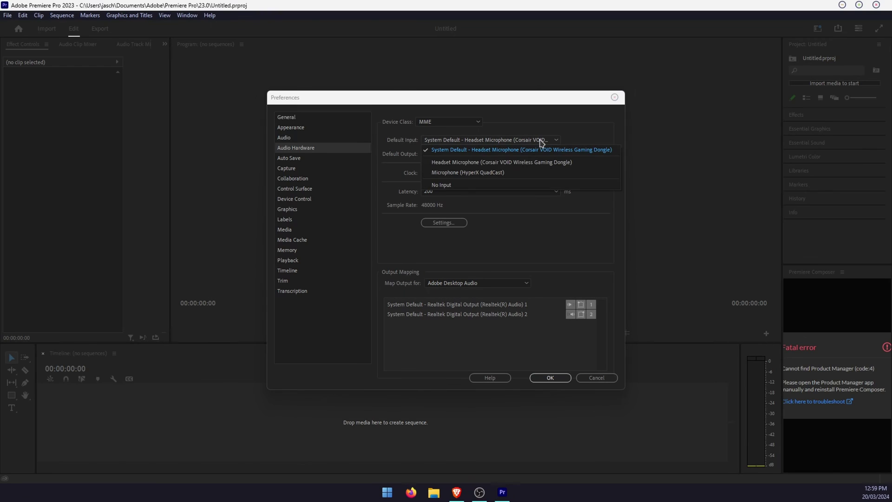
click(458, 186)
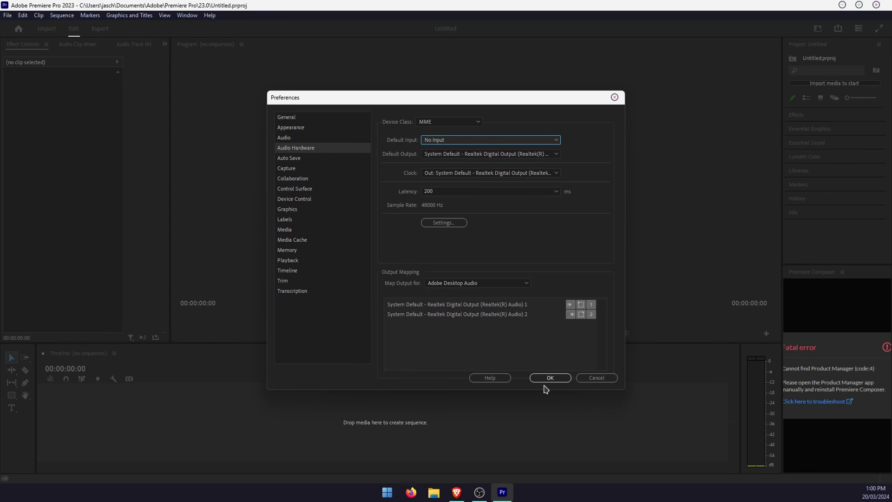
click(534, 140)
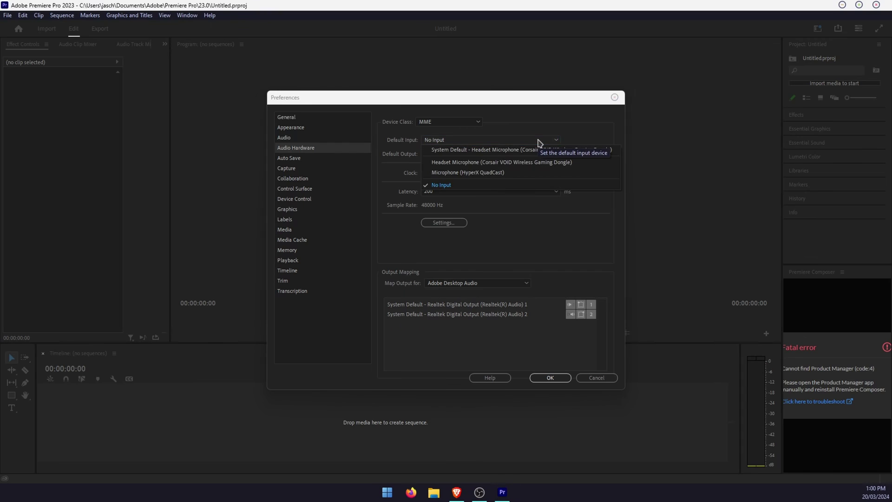
click(501, 162)
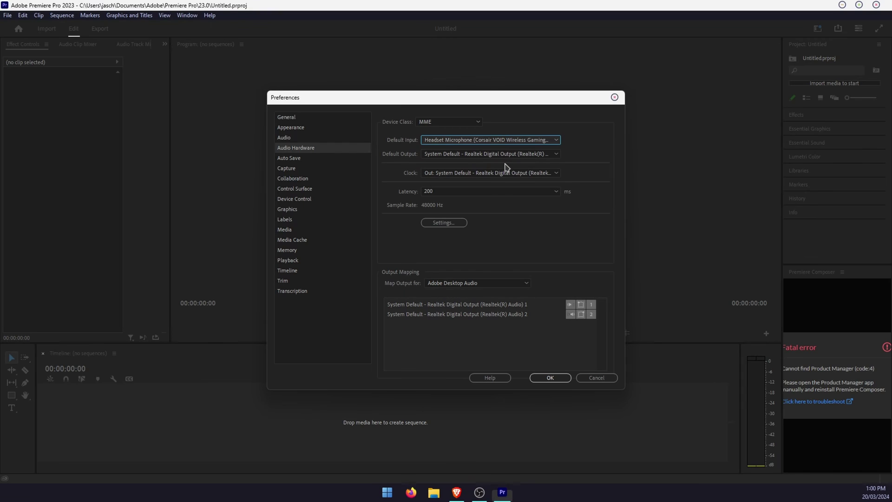
click(550, 379)
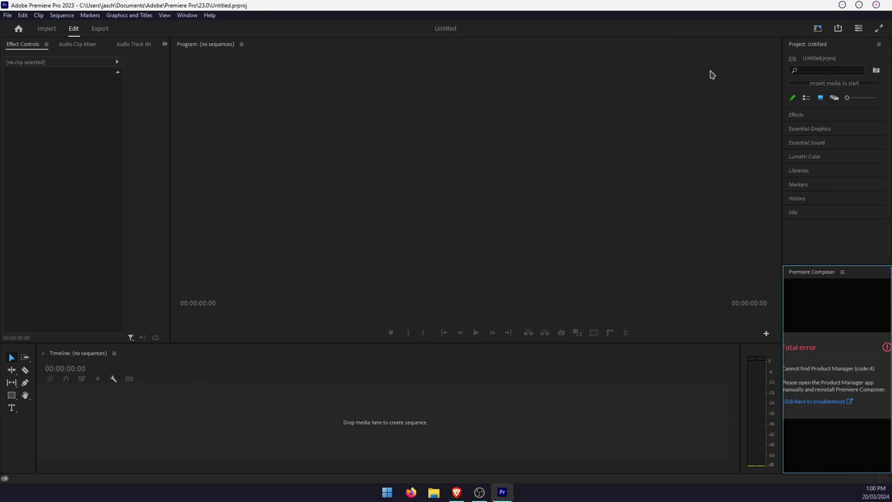
click(877, 5)
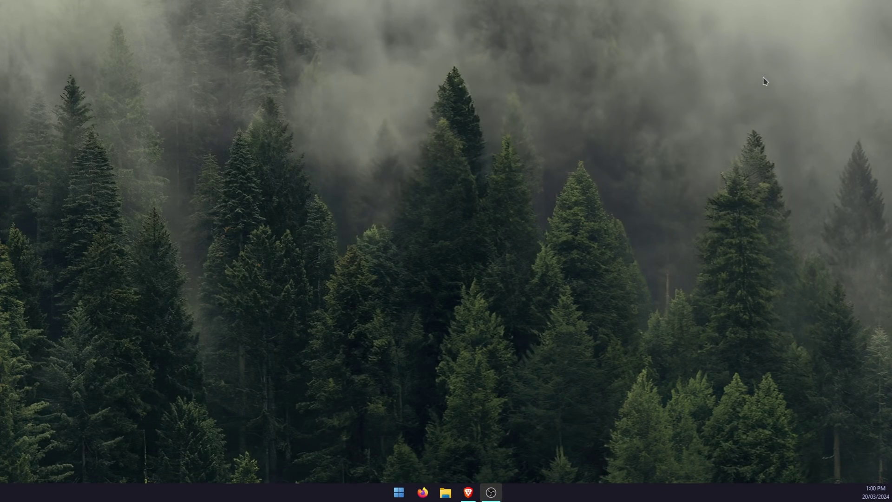